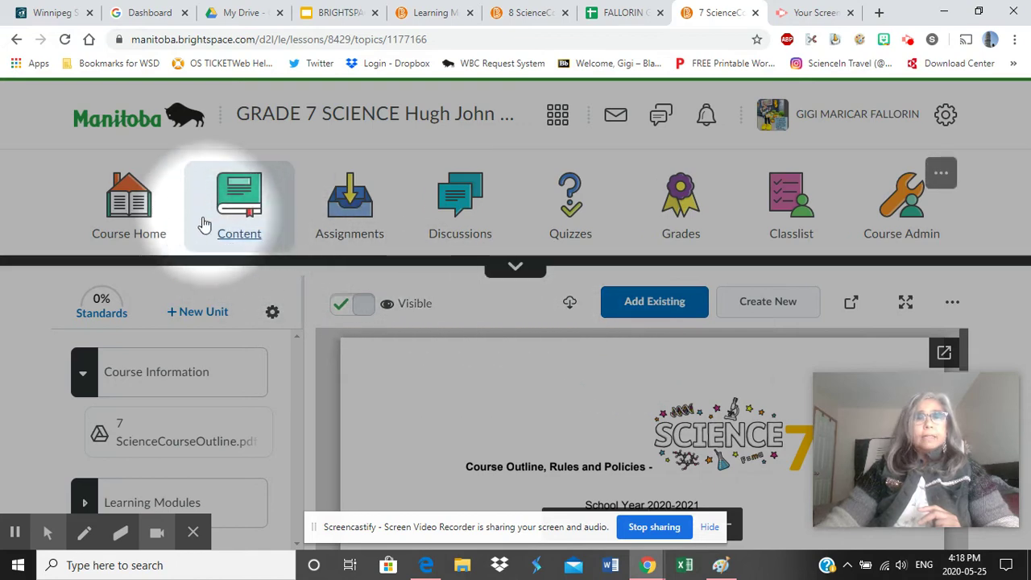
Step: Open the Grade 7 Science course content, expand Learning Modules, and view the EARTH'S CRUST unit
left_click(236, 231)
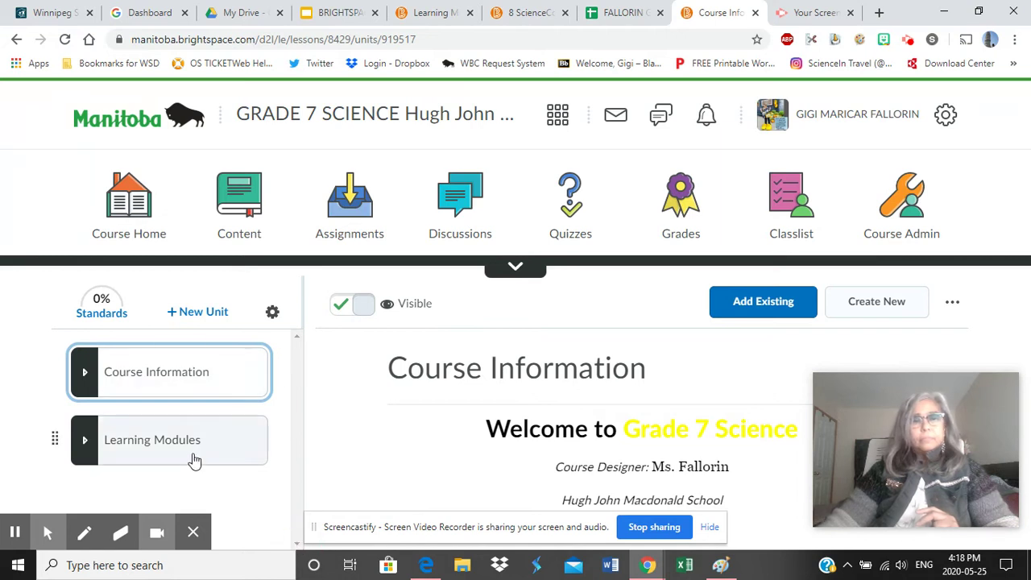
left_click(149, 449)
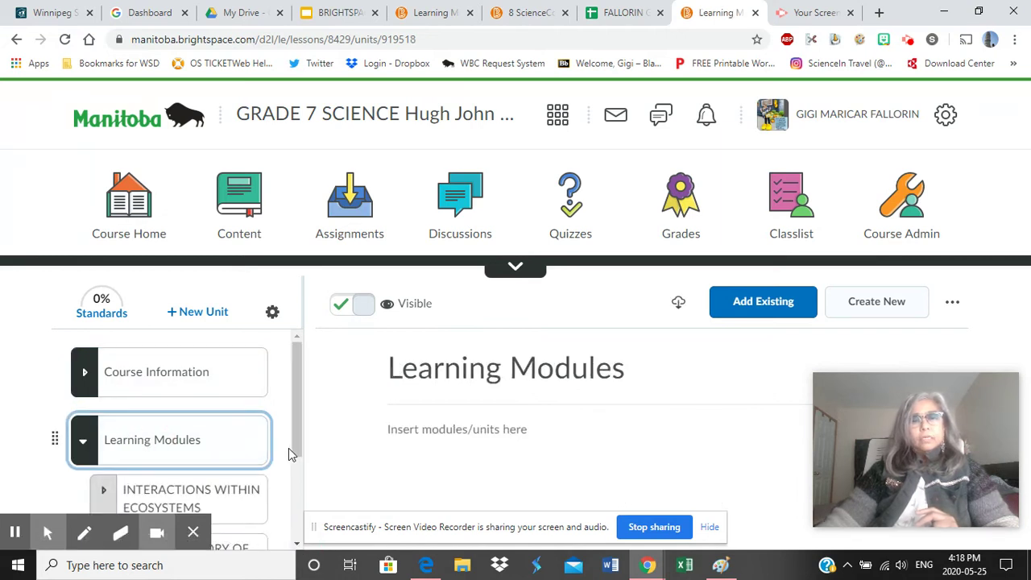
left_click_drag(297, 446, 286, 512)
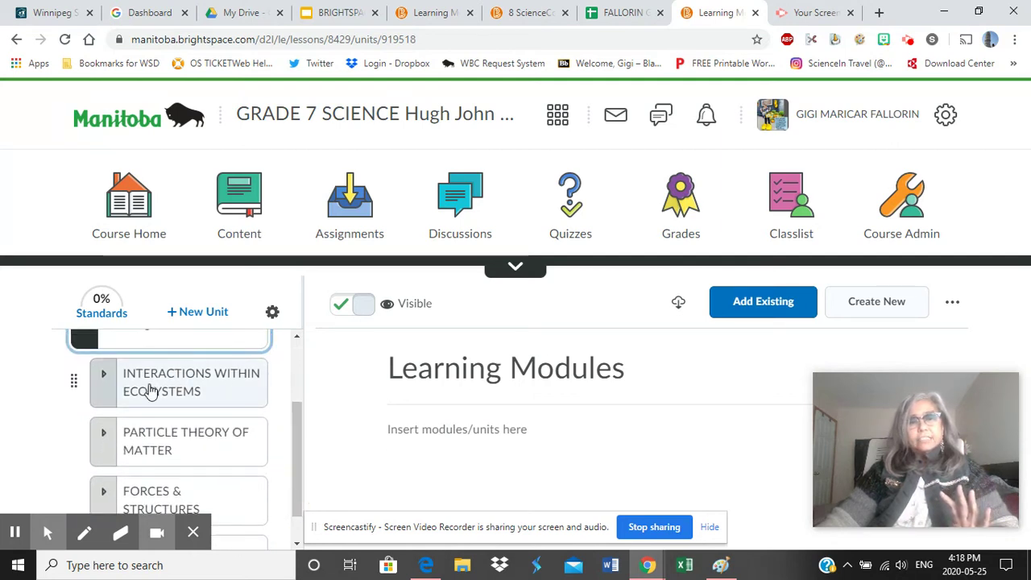
left_click_drag(297, 448, 296, 475)
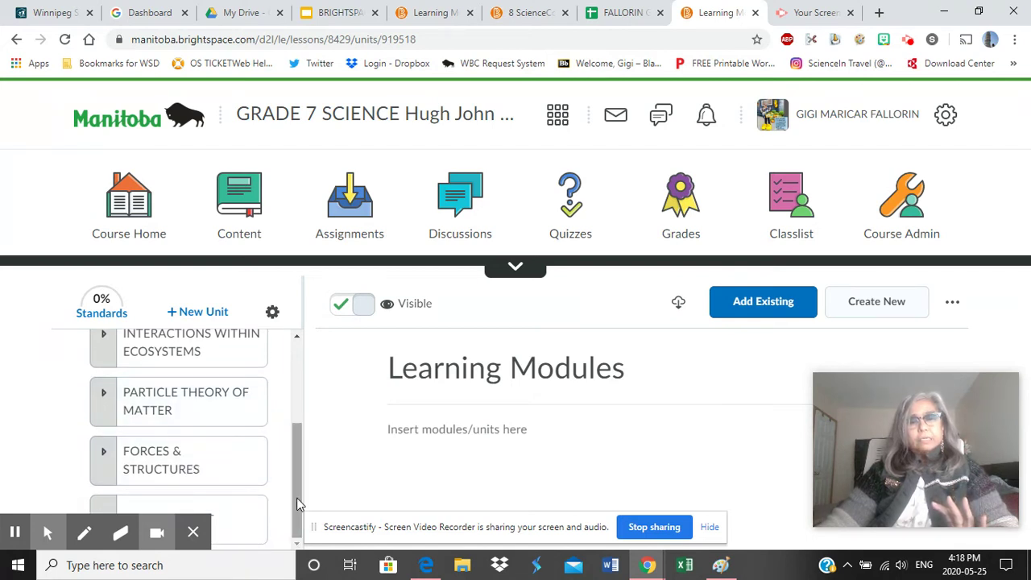
left_click_drag(298, 503, 303, 533)
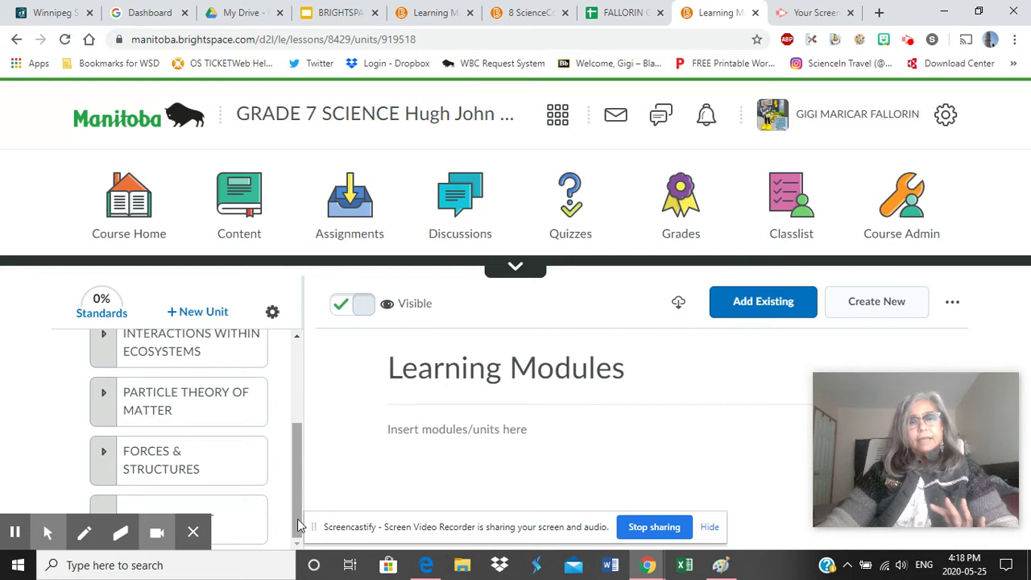
left_click(297, 521)
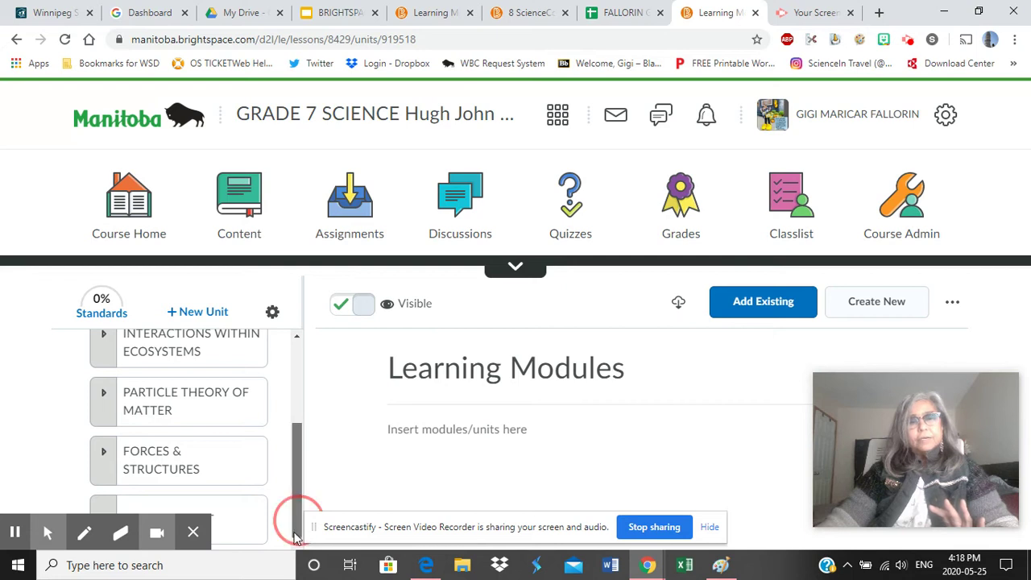
left_click(211, 513)
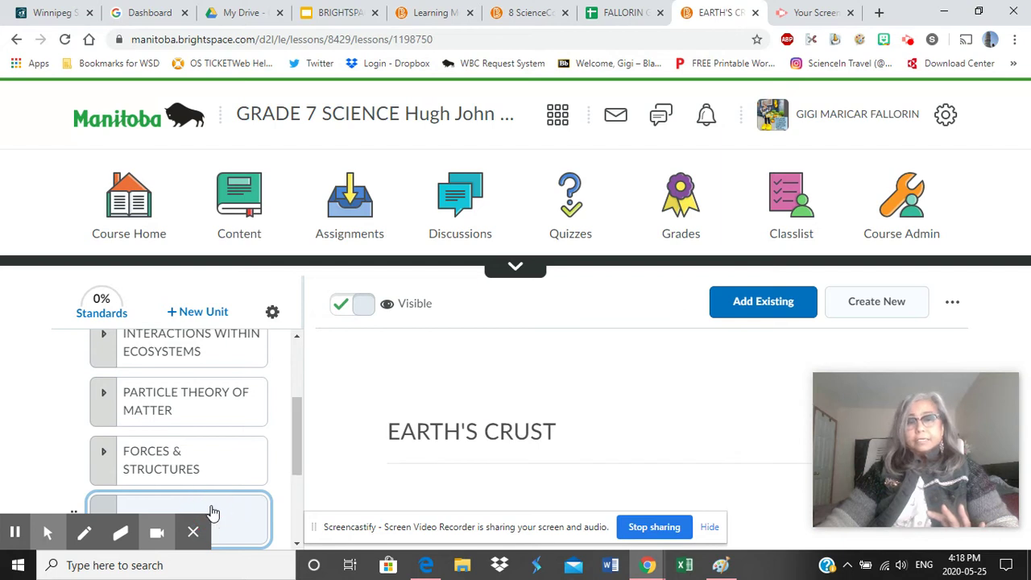
Step: Expand the INTERACTIONS WITHIN ECOSYSTEMS unit and look through its VIDEOCLIPS folder
mouse_move(302, 472)
left_mouse_down()
mouse_move(306, 438)
mouse_move(303, 473)
left_mouse_up()
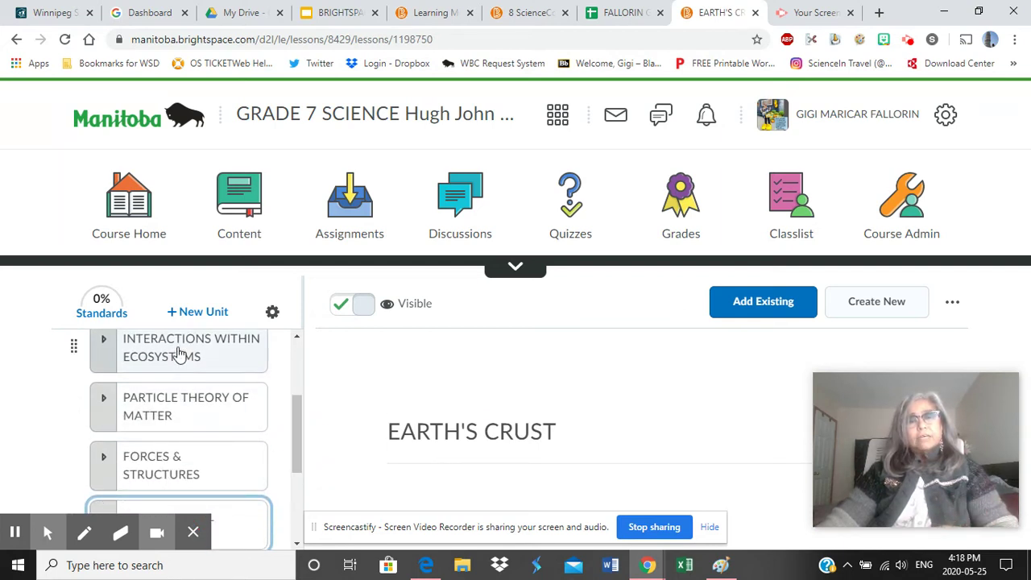
left_click(179, 353)
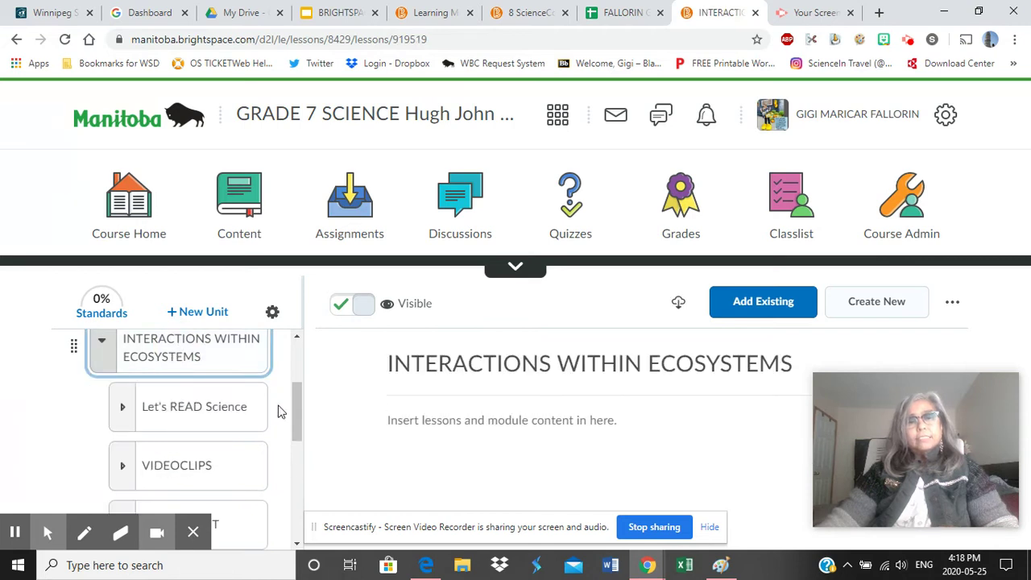
left_click_drag(293, 408, 293, 421)
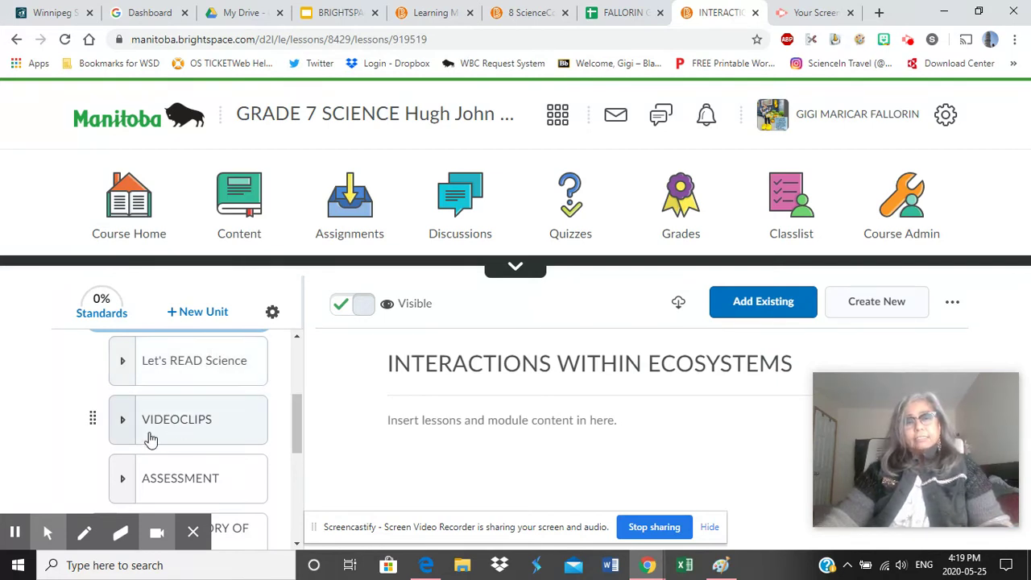
left_click(187, 427)
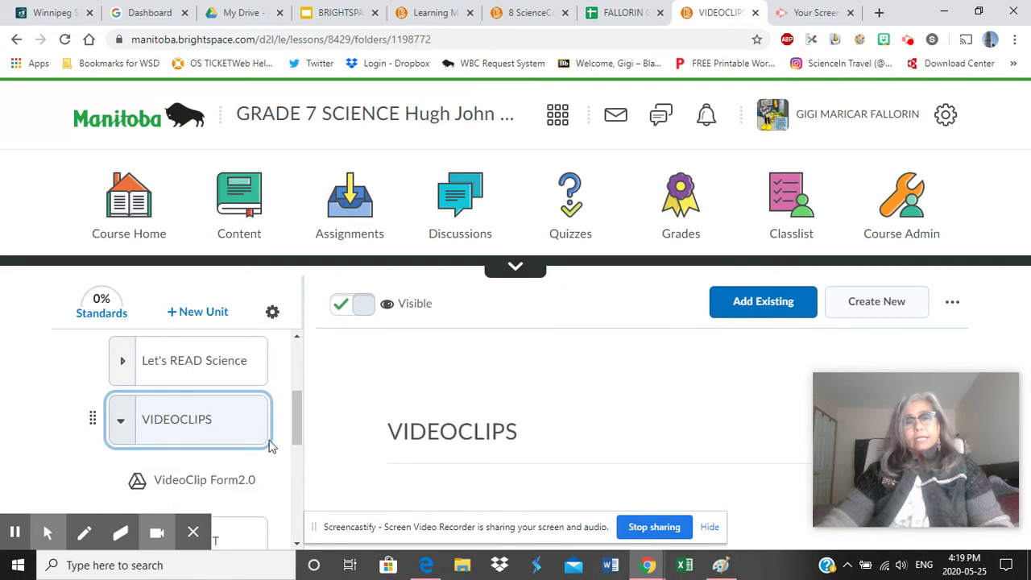
left_click_drag(299, 438, 318, 467)
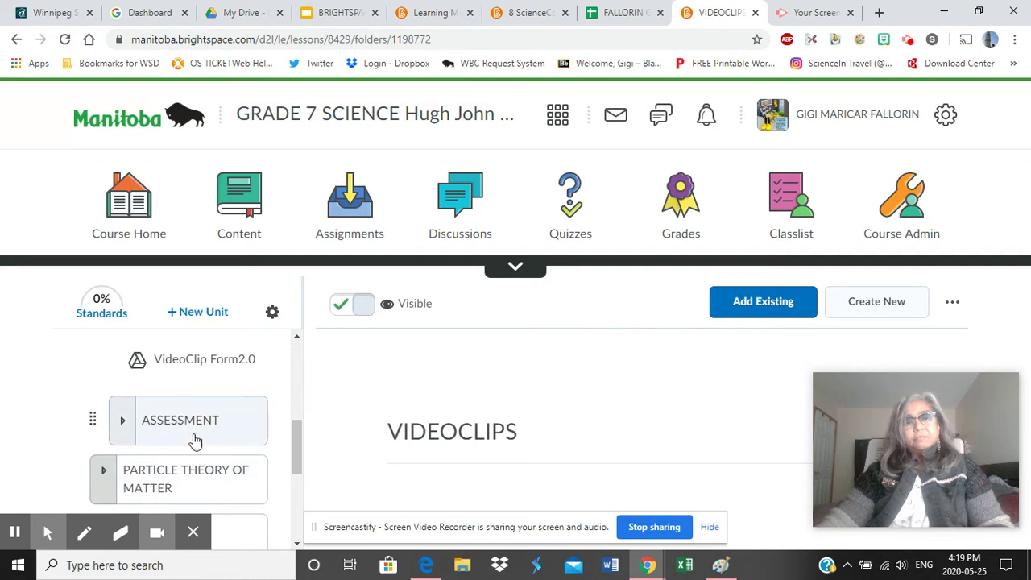
left_click_drag(298, 463, 296, 435)
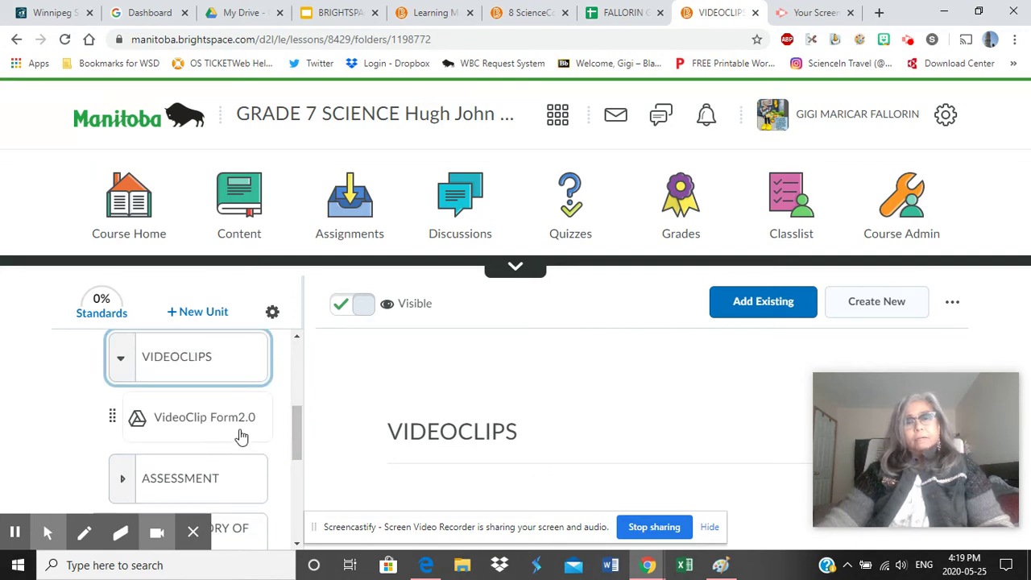
Step: Open the ASSESSMENT folder of the ecosystems unit and look through its items
left_click_drag(293, 441, 295, 486)
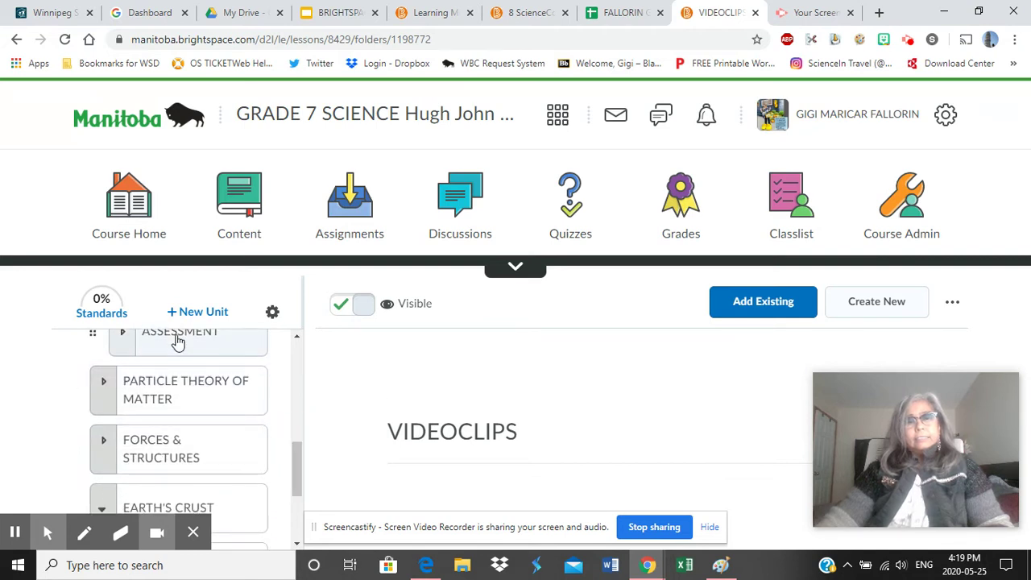
left_click(181, 339)
left_click_drag(299, 442, 315, 479)
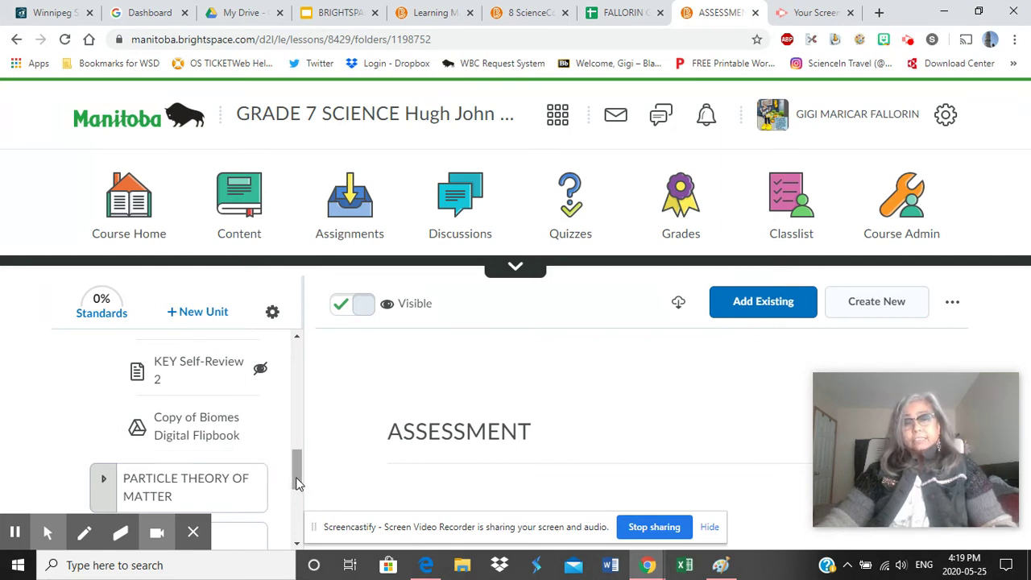
left_click_drag(297, 482, 307, 405)
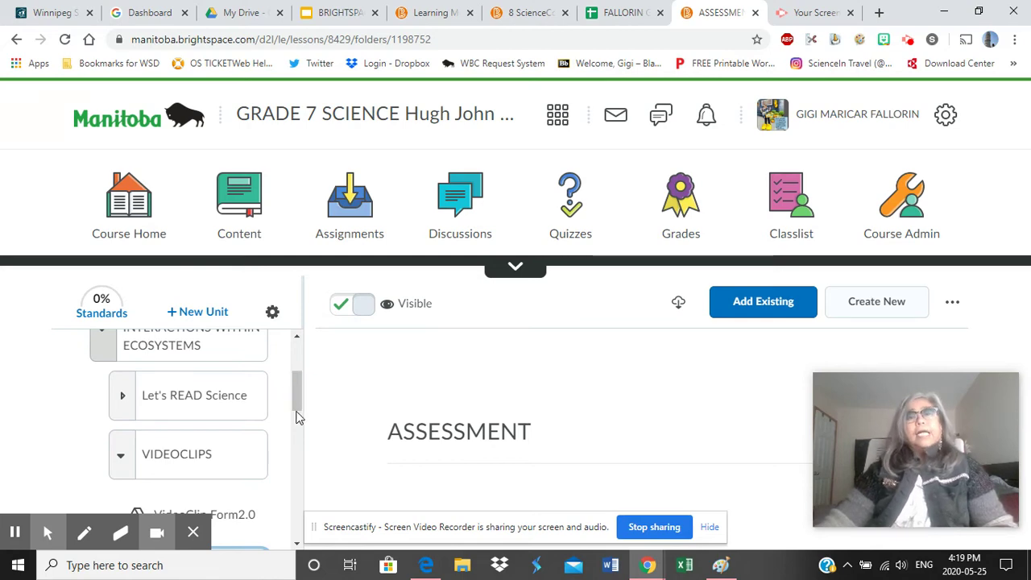
Step: Switch to the Grade 8 Science course, expand its Learning Modules, and view the WATER SYSTEMS unit
left_click(520, 15)
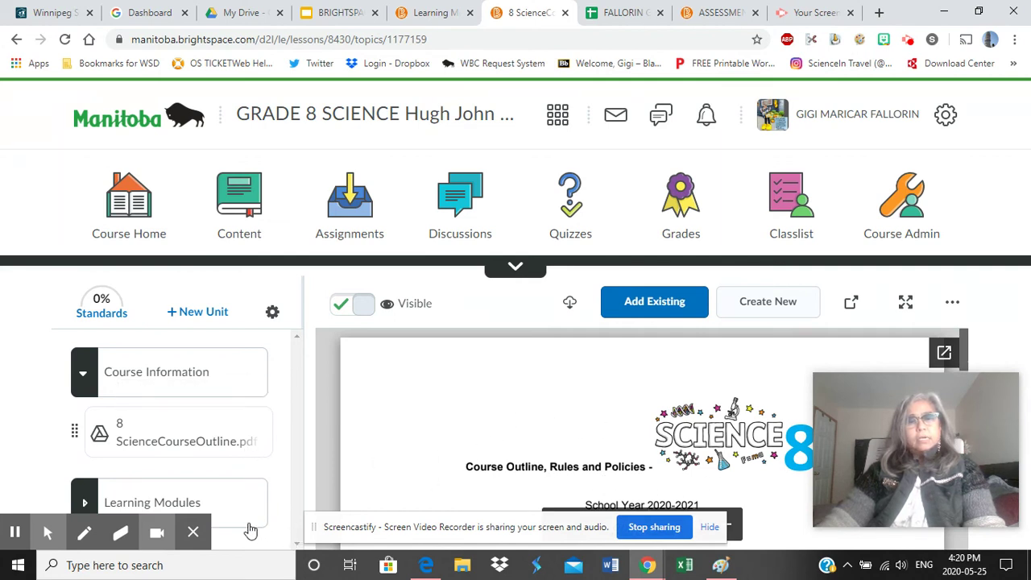
left_click(182, 506)
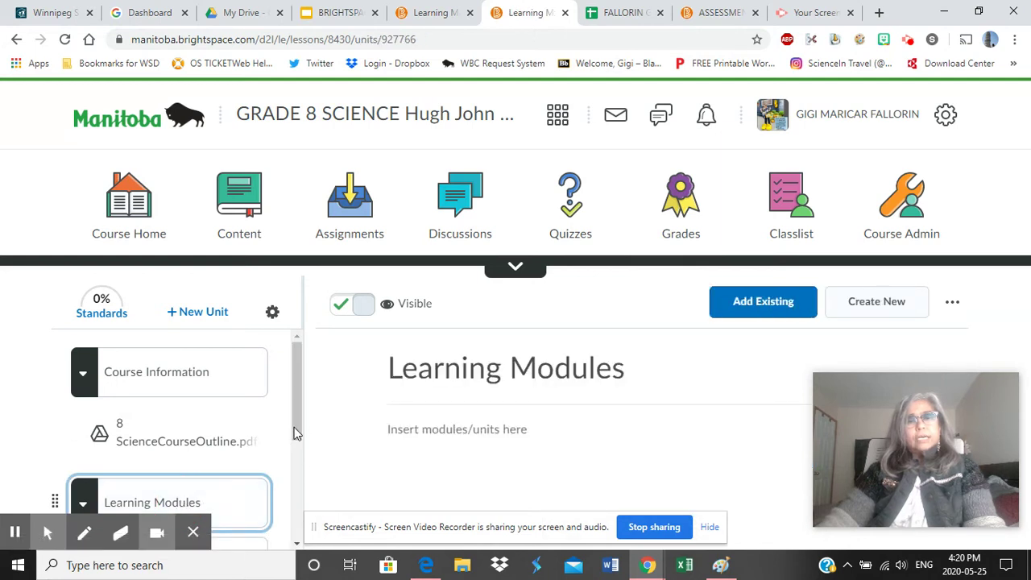
mouse_move(294, 431)
left_mouse_down()
mouse_move(282, 531)
mouse_move(272, 516)
left_mouse_up()
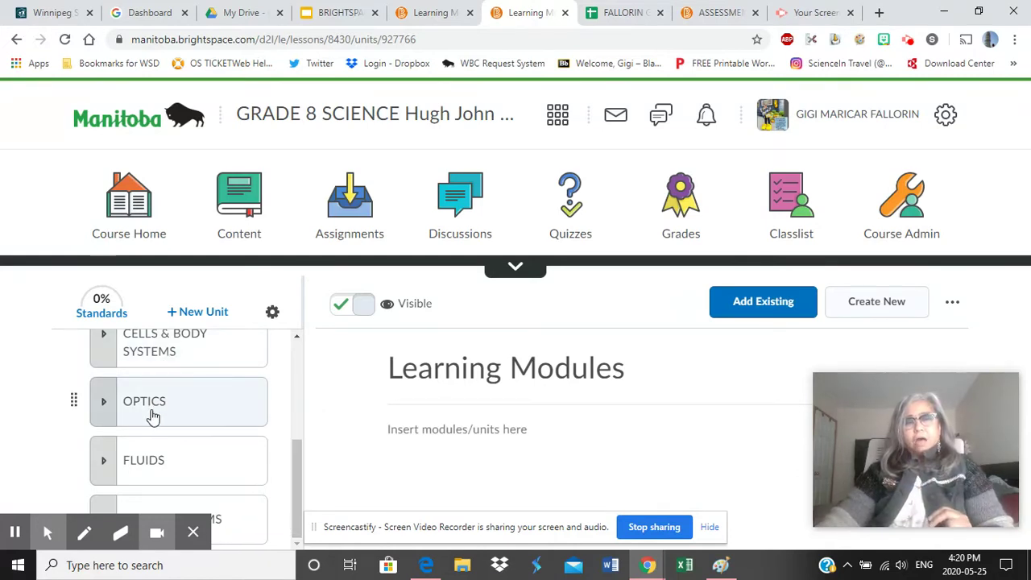
left_click_drag(292, 493, 290, 521)
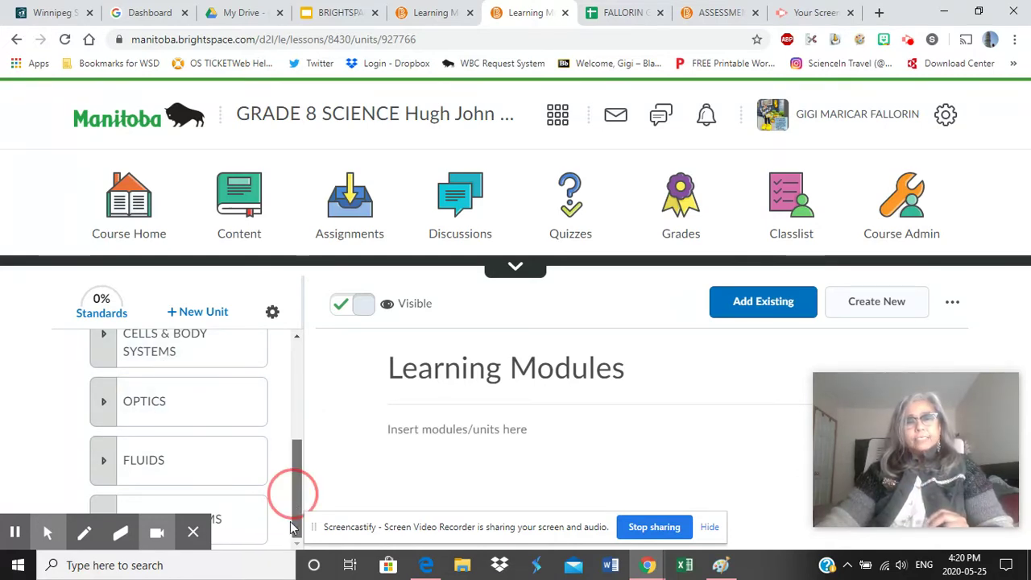
left_click(219, 516)
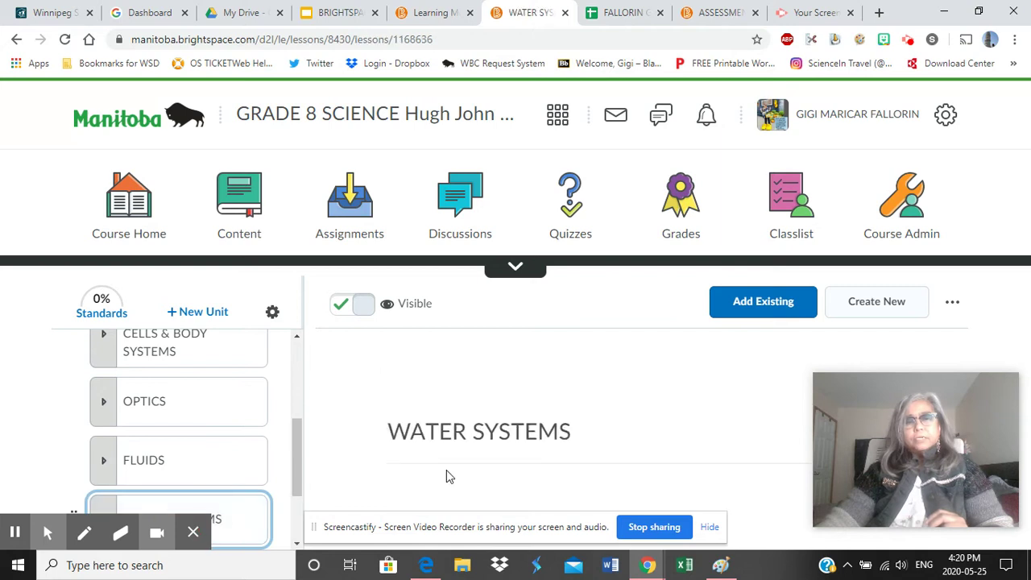
Step: Expand the CELLS & BODY SYSTEMS unit and look through its VIDEO CLIPS folder
left_click_drag(298, 477, 302, 451)
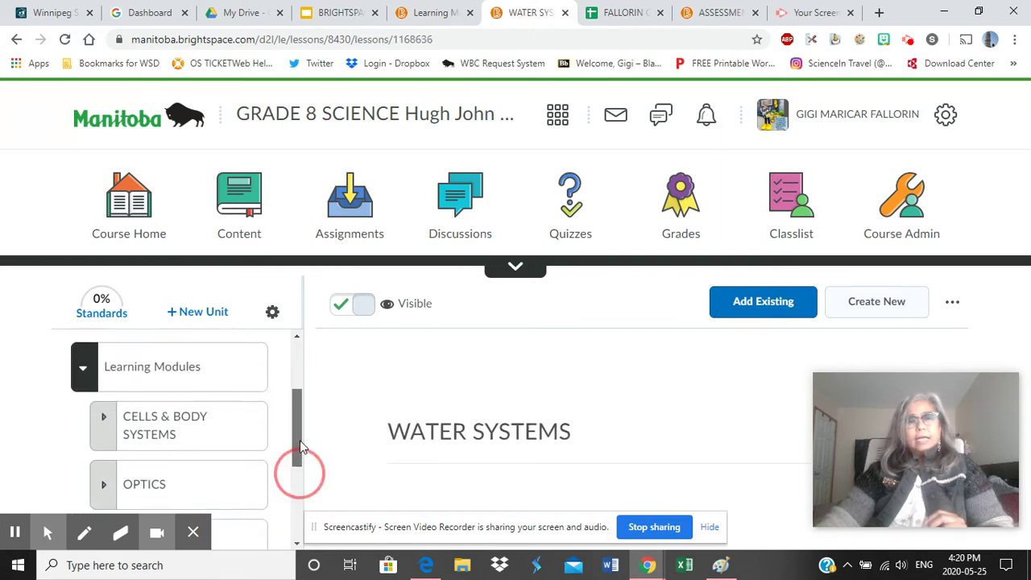
left_click(168, 427)
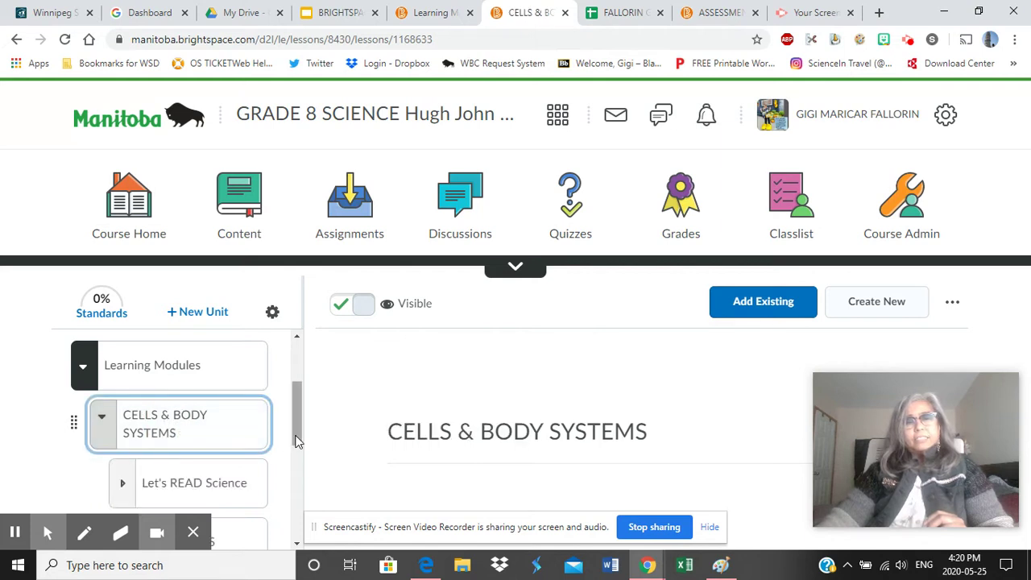
left_click(296, 440)
left_click_drag(297, 439, 296, 465)
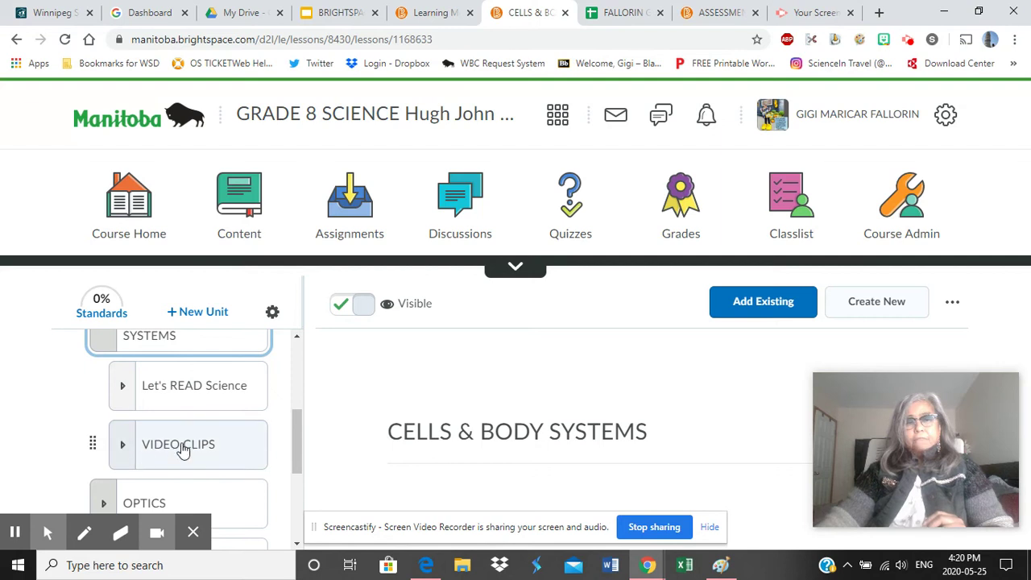
left_click_drag(295, 448, 261, 465)
left_click(203, 405)
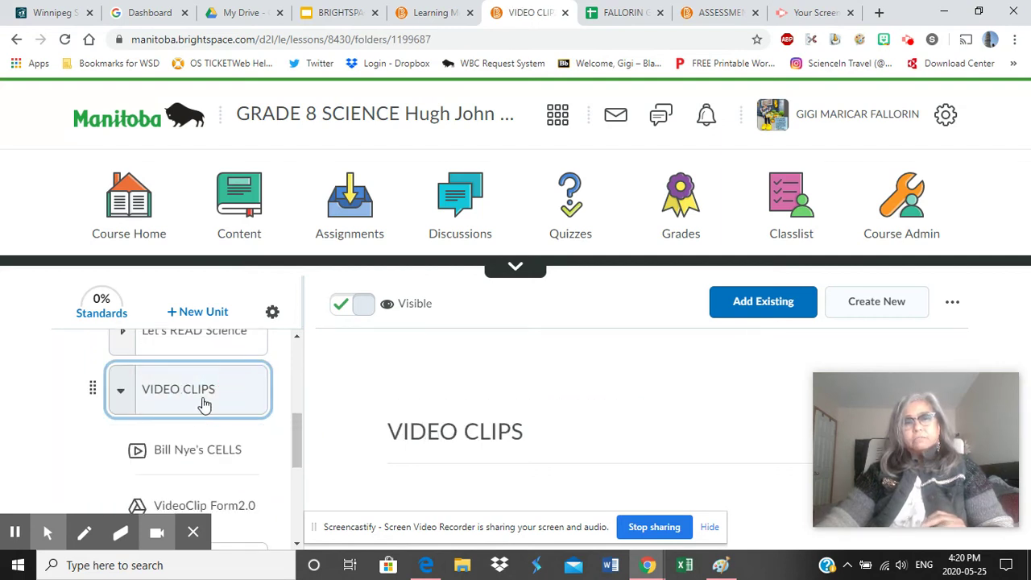
left_click_drag(295, 460, 325, 472)
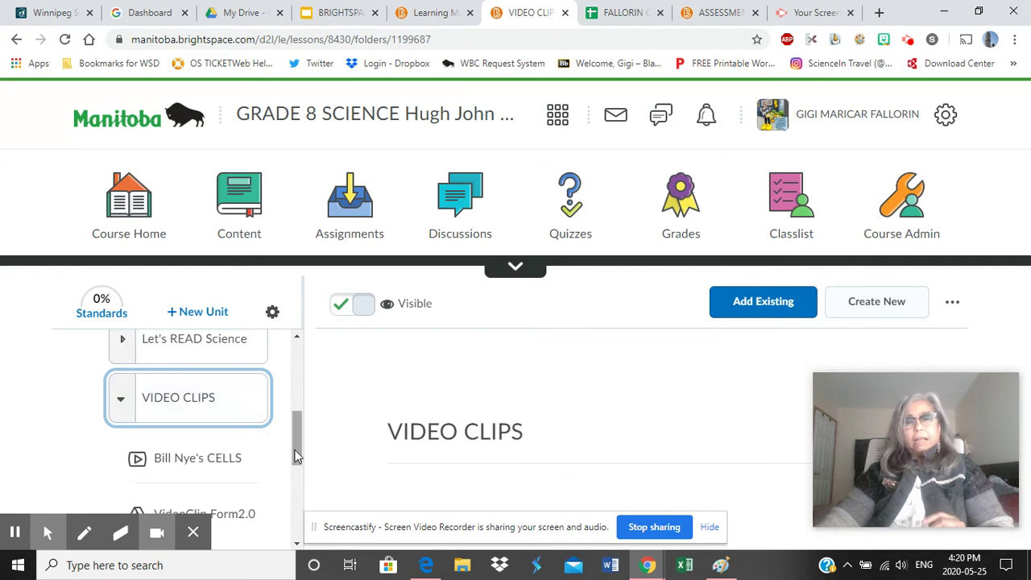
left_click(300, 455)
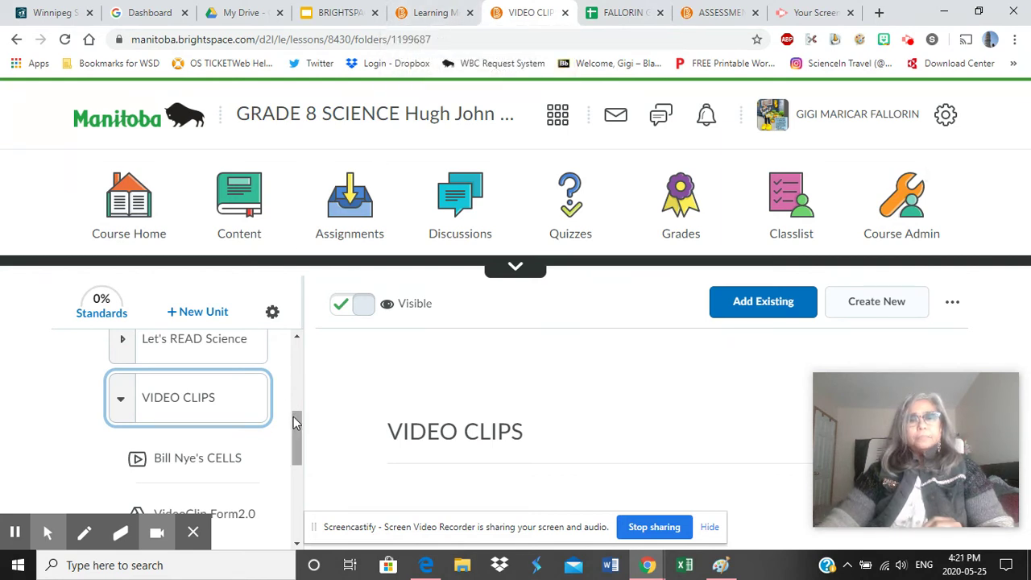
left_click_drag(294, 421, 305, 373)
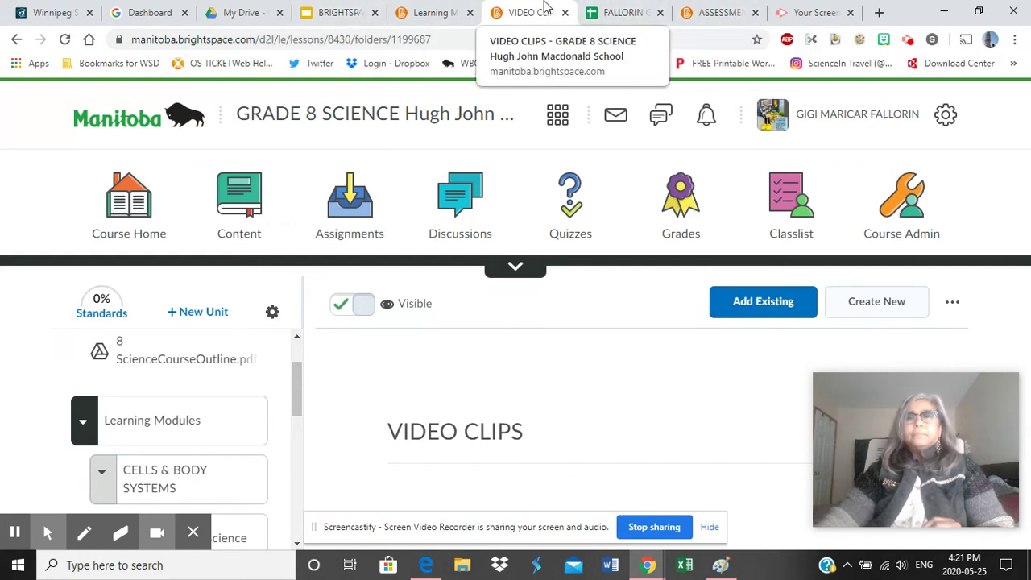
Step: Switch to the Grade 9 Science course and open the Science 10F page under Course Information
left_click(440, 18)
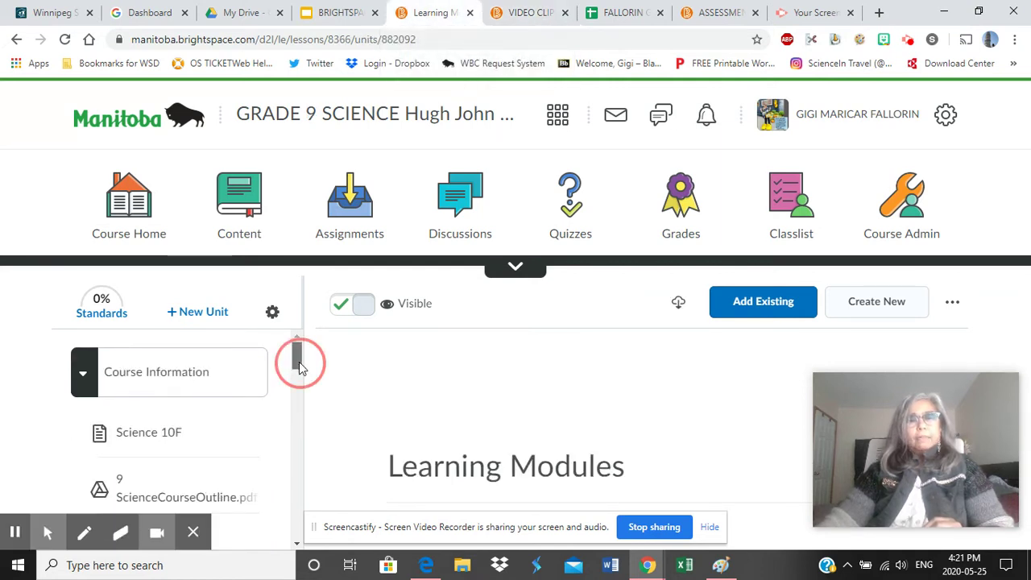
left_click_drag(299, 367, 299, 375)
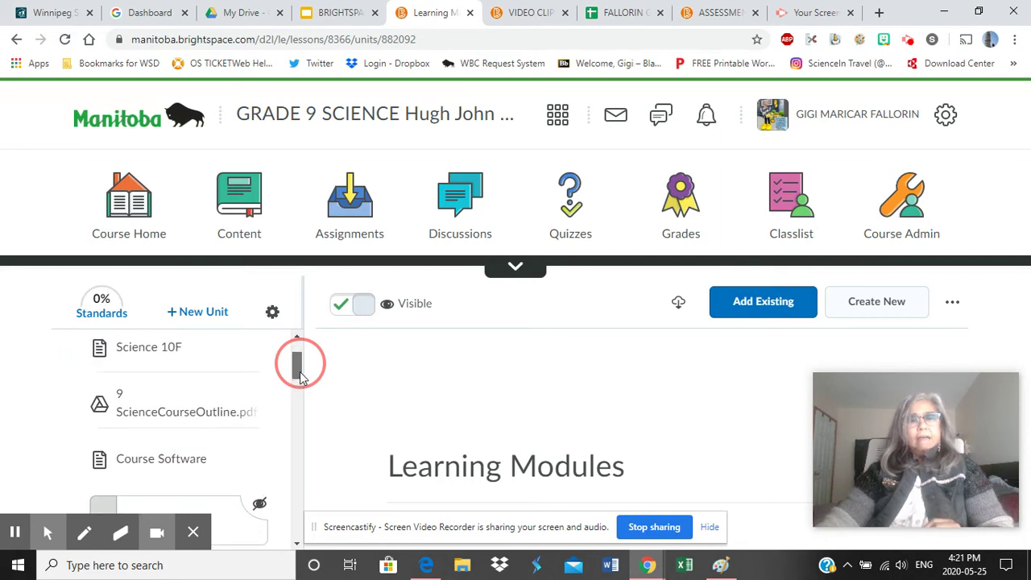
left_click_drag(299, 377, 300, 359)
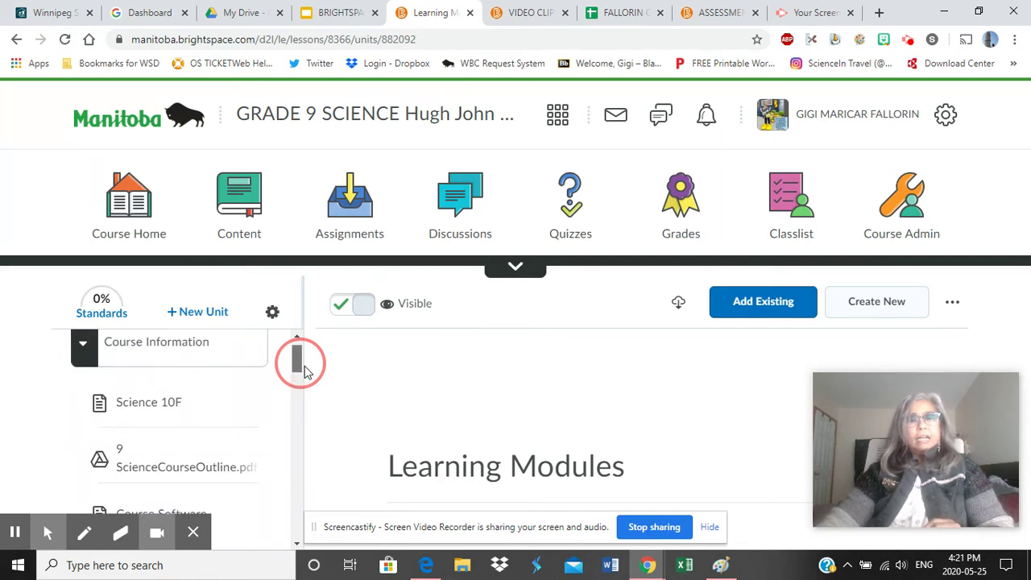
left_click(147, 407)
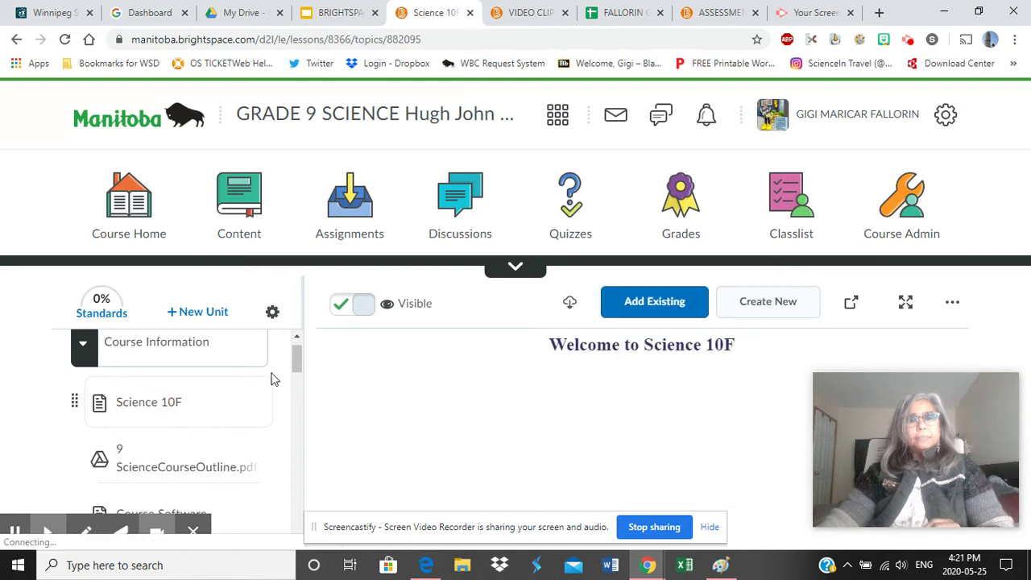
Step: Open the Grade 9 Learning Modules and look through the Cluster 1 reproduction sections
left_click_drag(302, 364, 297, 409)
left_click(246, 363)
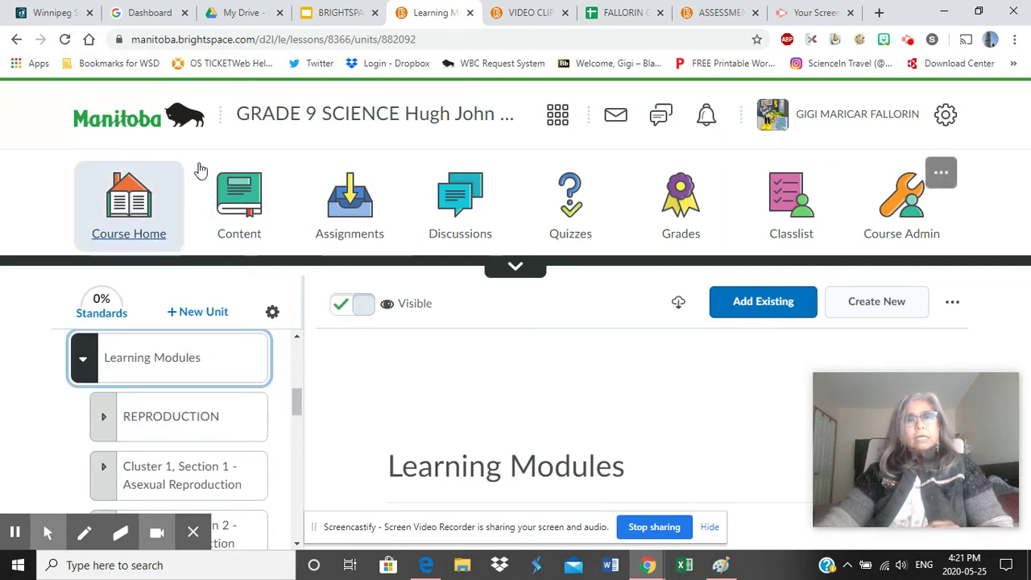
left_click(297, 415)
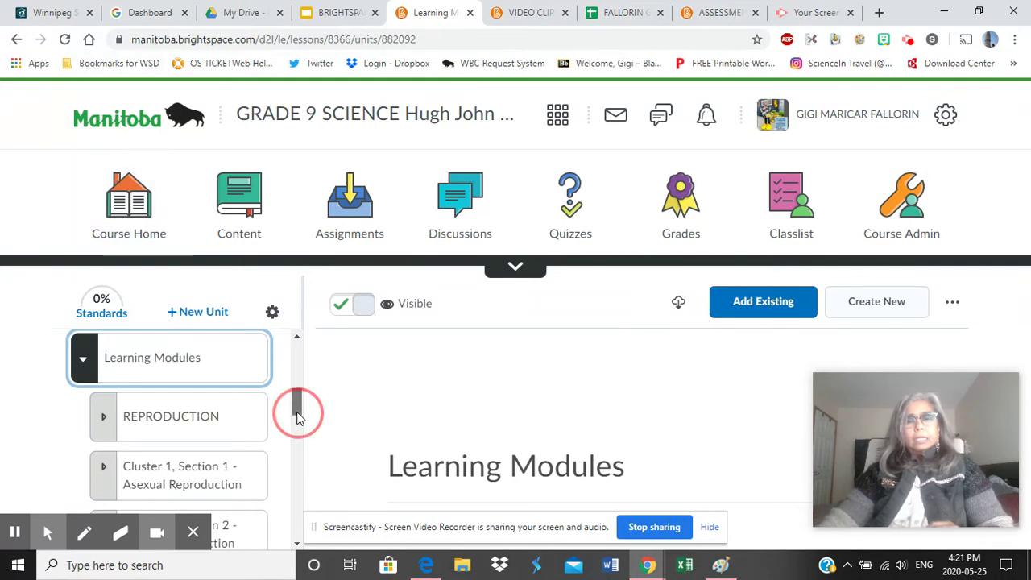
mouse_move(297, 413)
left_mouse_down()
mouse_move(299, 432)
mouse_move(296, 422)
left_mouse_up()
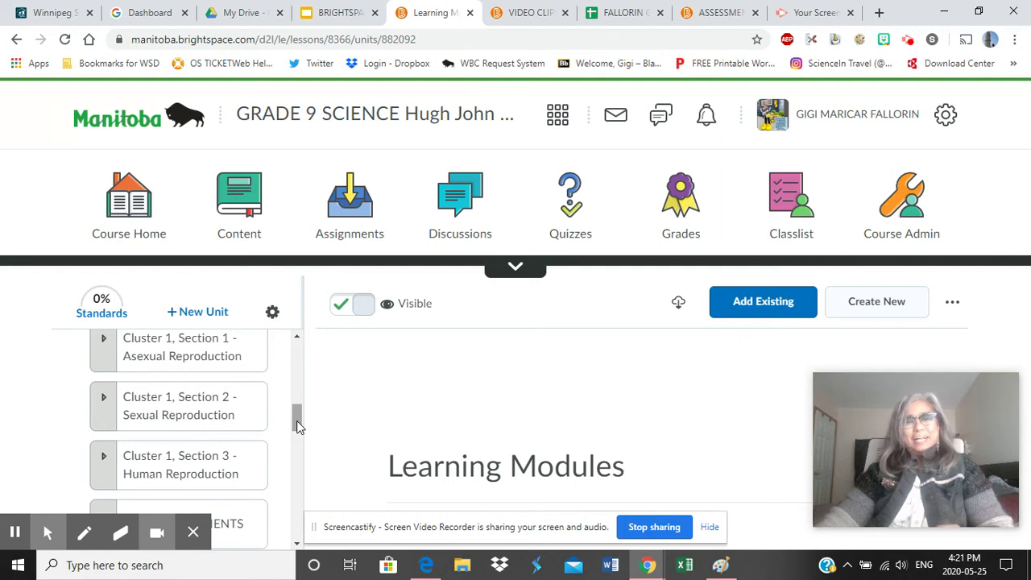
Step: Look through the Grade 9 Learning Modules from REPRODUCTION through ATOMS & ELEMENTS and NATURE OF ELECTRICITY to EXPLORING THE UNIVERSE
left_click(297, 423)
left_click_drag(298, 426, 303, 419)
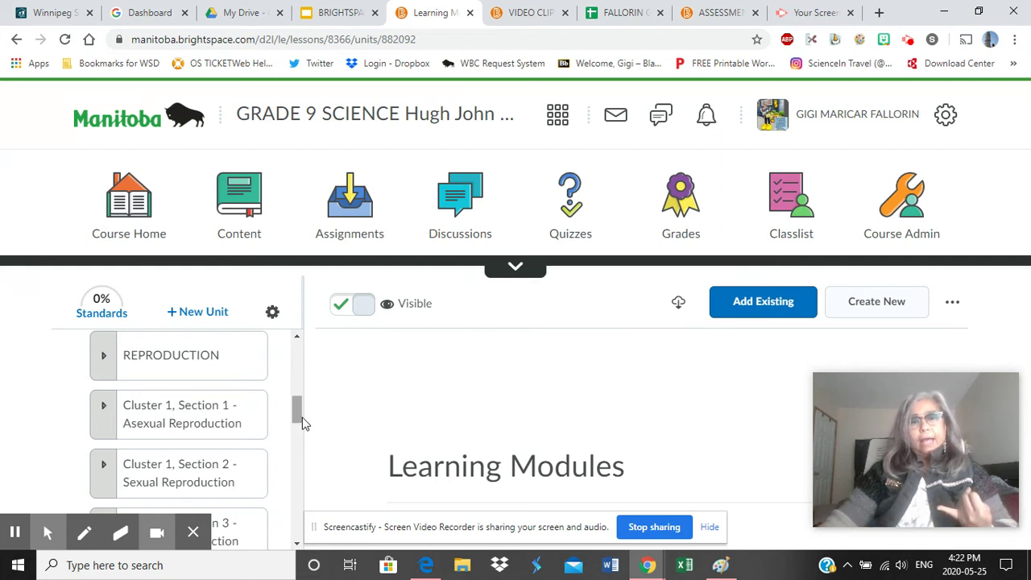
left_click_drag(297, 413, 293, 440)
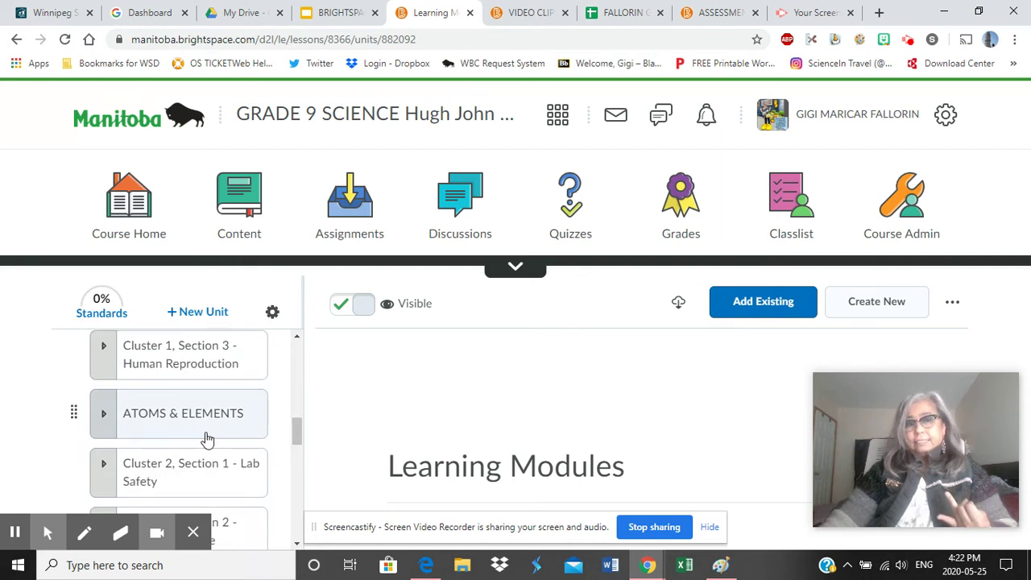
left_click_drag(296, 439, 296, 481)
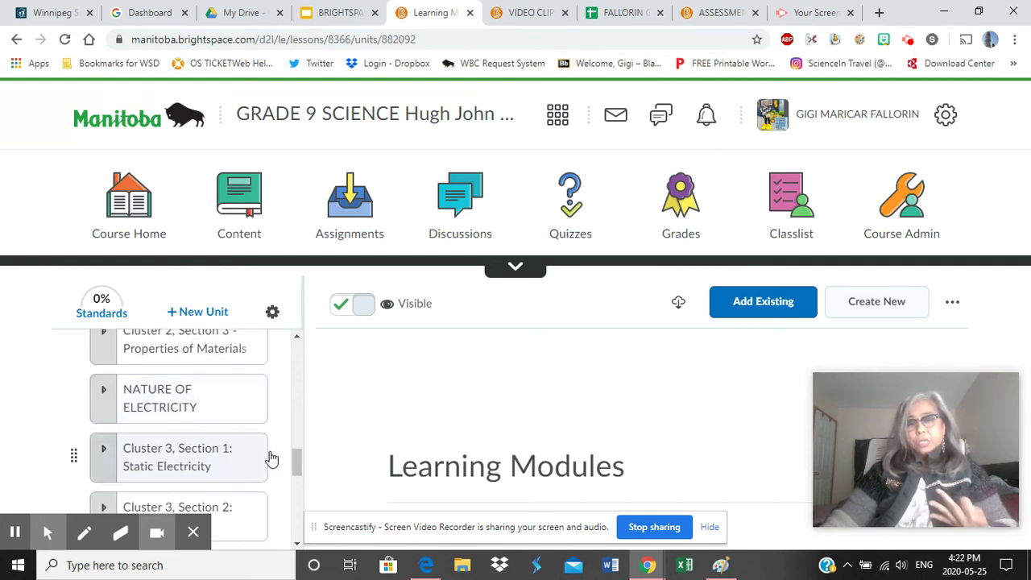
left_click(297, 474)
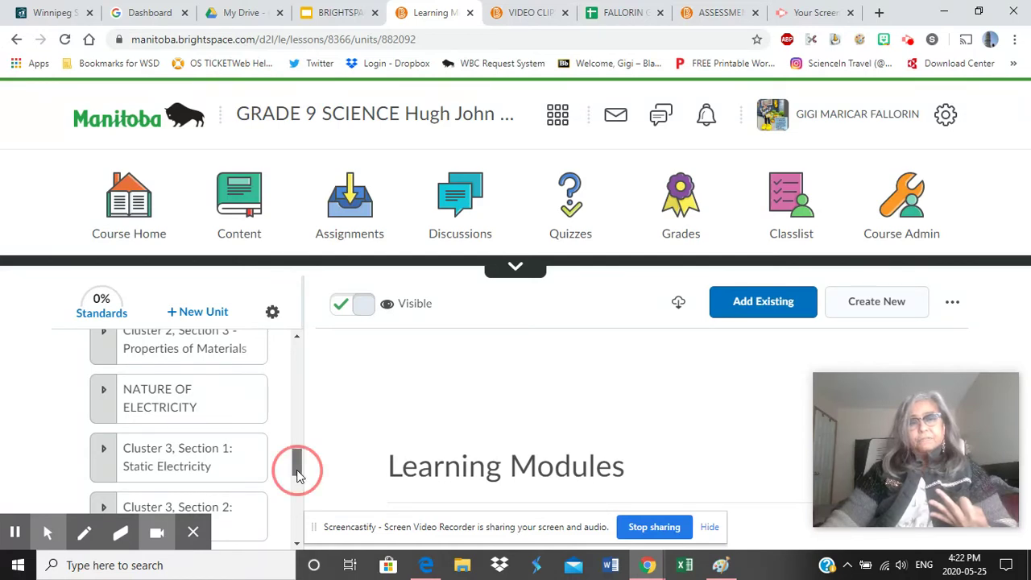
left_click_drag(296, 474, 295, 484)
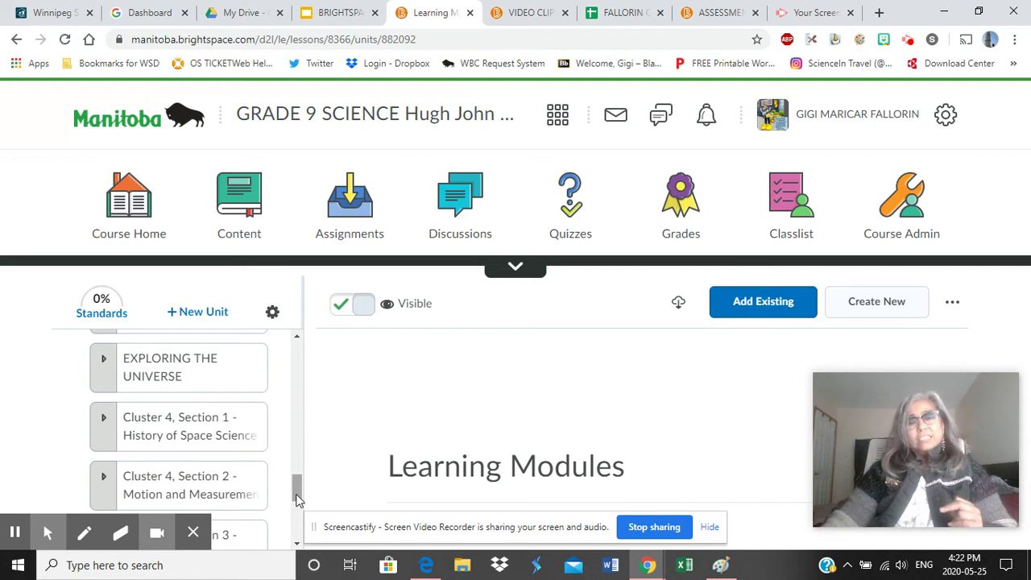
Step: Return to the ATOMS & ELEMENTS unit and review its Cluster 2 sections on lab safety, atomic structure and properties of materials
left_click_drag(297, 499, 298, 445)
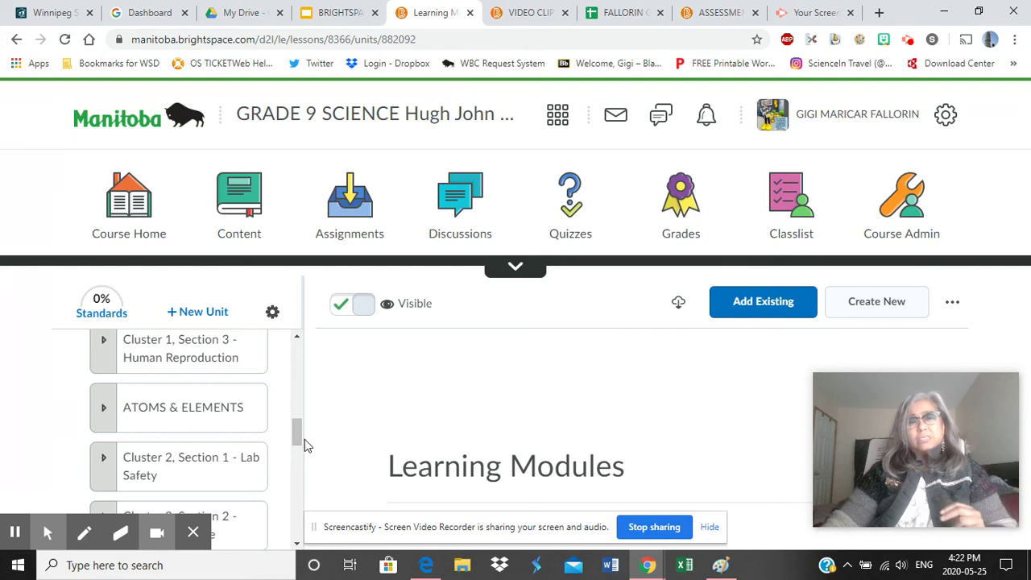
left_click(297, 445)
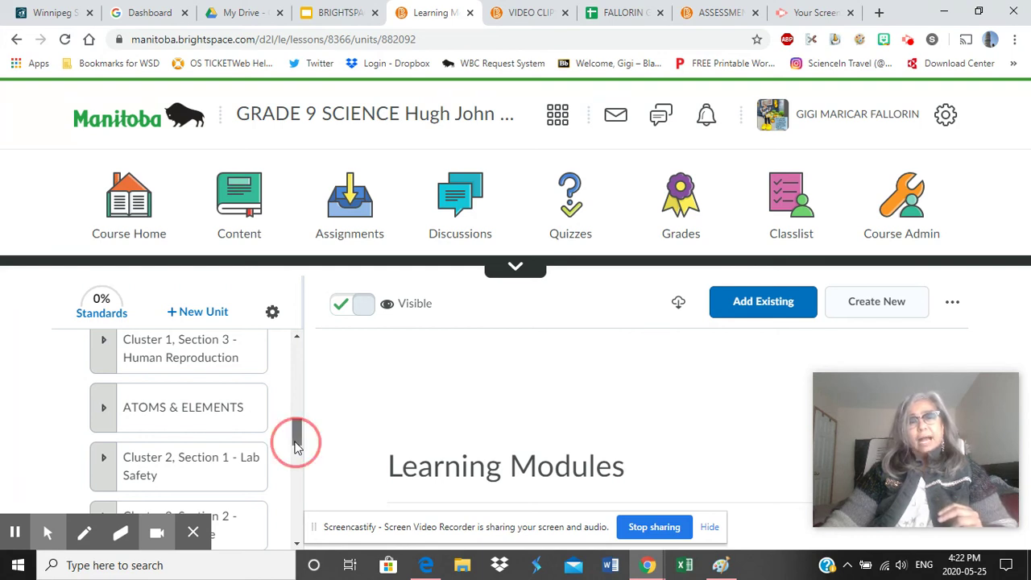
left_click_drag(296, 446, 297, 462)
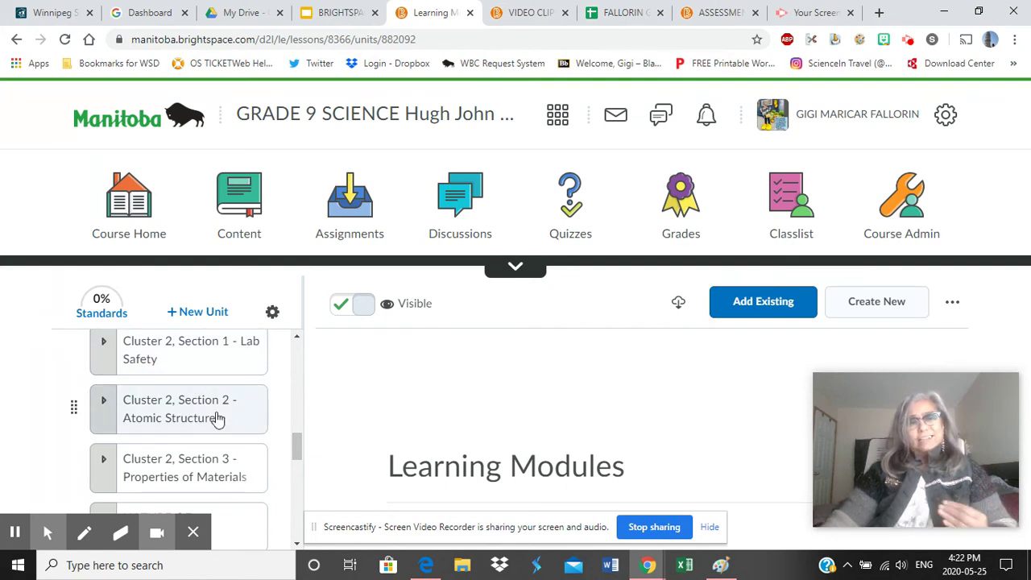
left_click(294, 448)
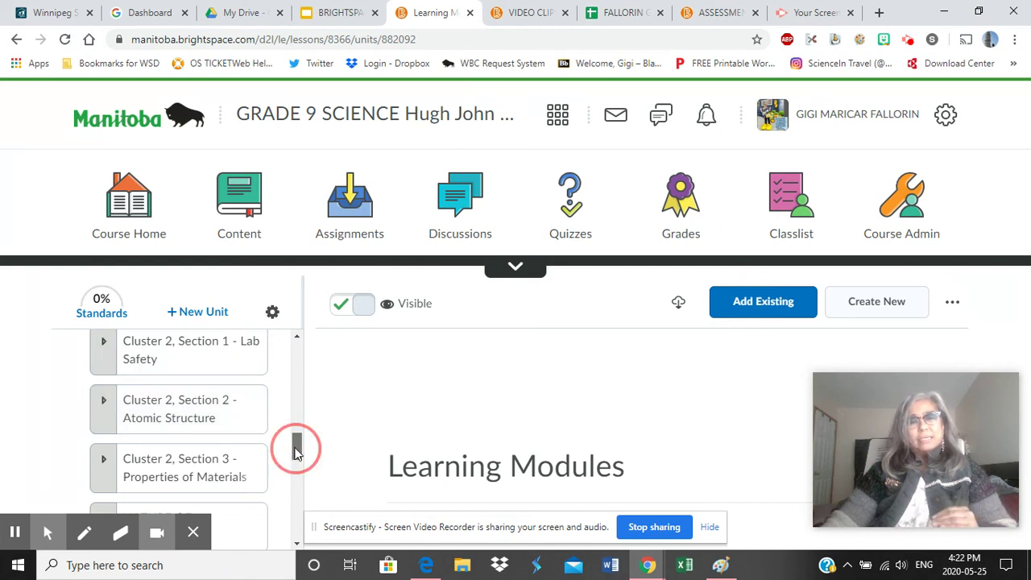
left_click_drag(295, 444, 296, 456)
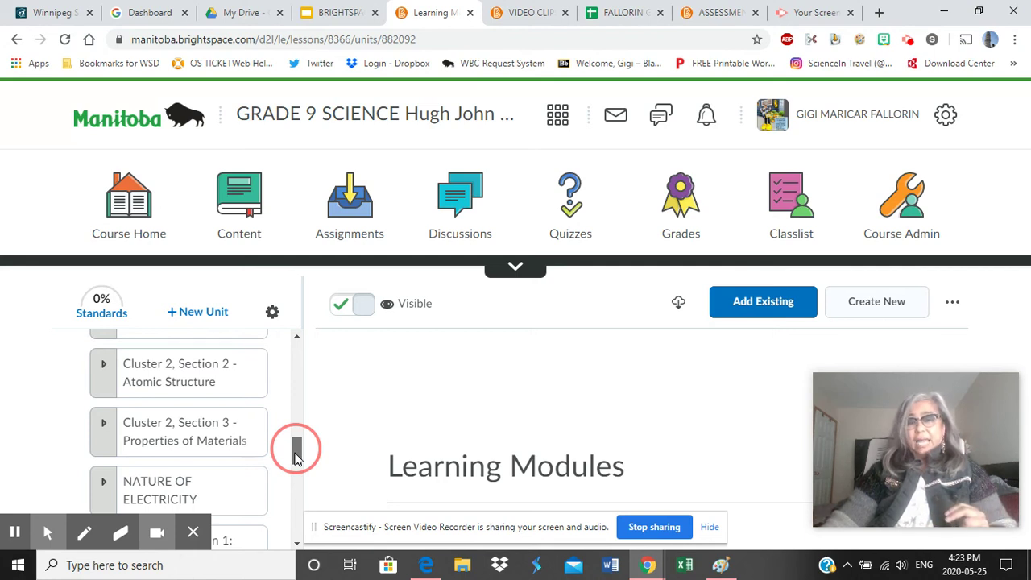
left_click_drag(296, 456, 295, 457)
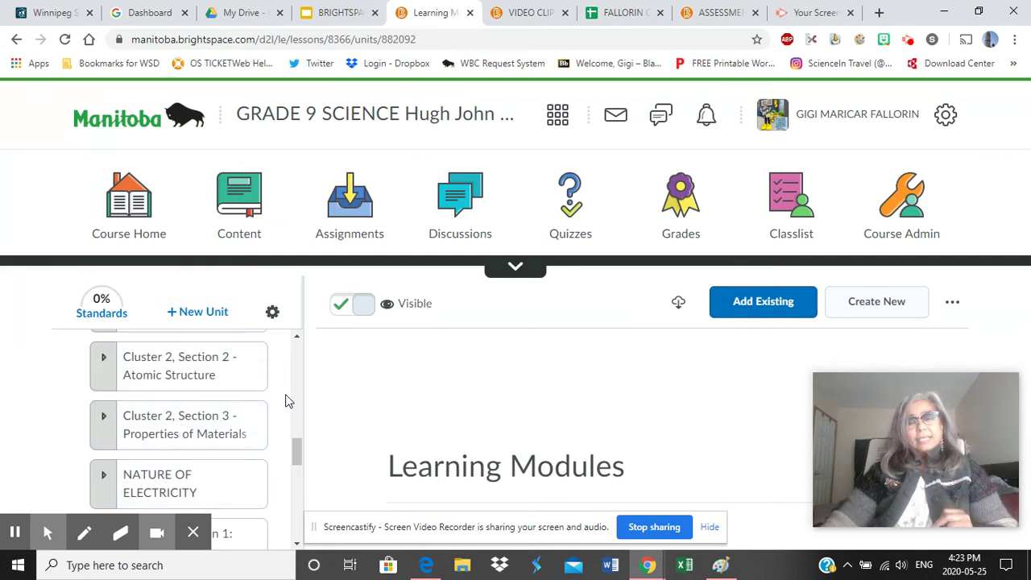
Step: View the Grade 9 course's Assignments page, and switch to the BRIGHTSPACE presentation in Google Slides
left_click(350, 210)
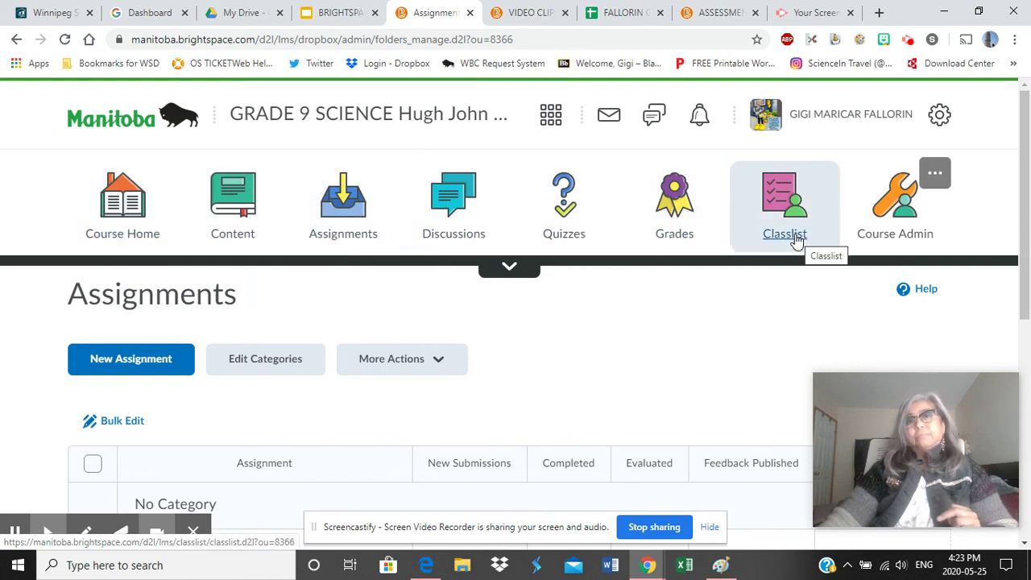
left_click(337, 14)
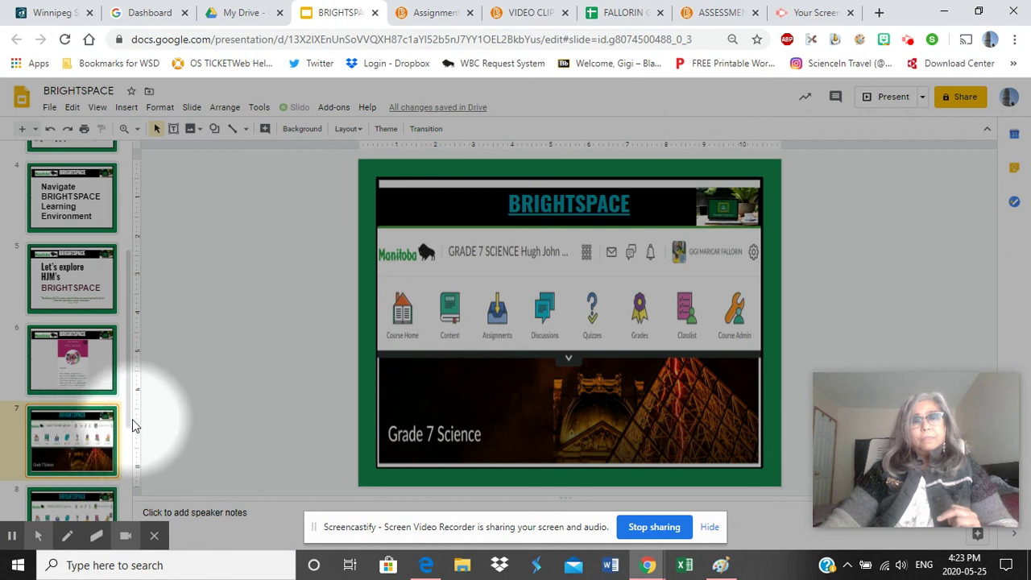